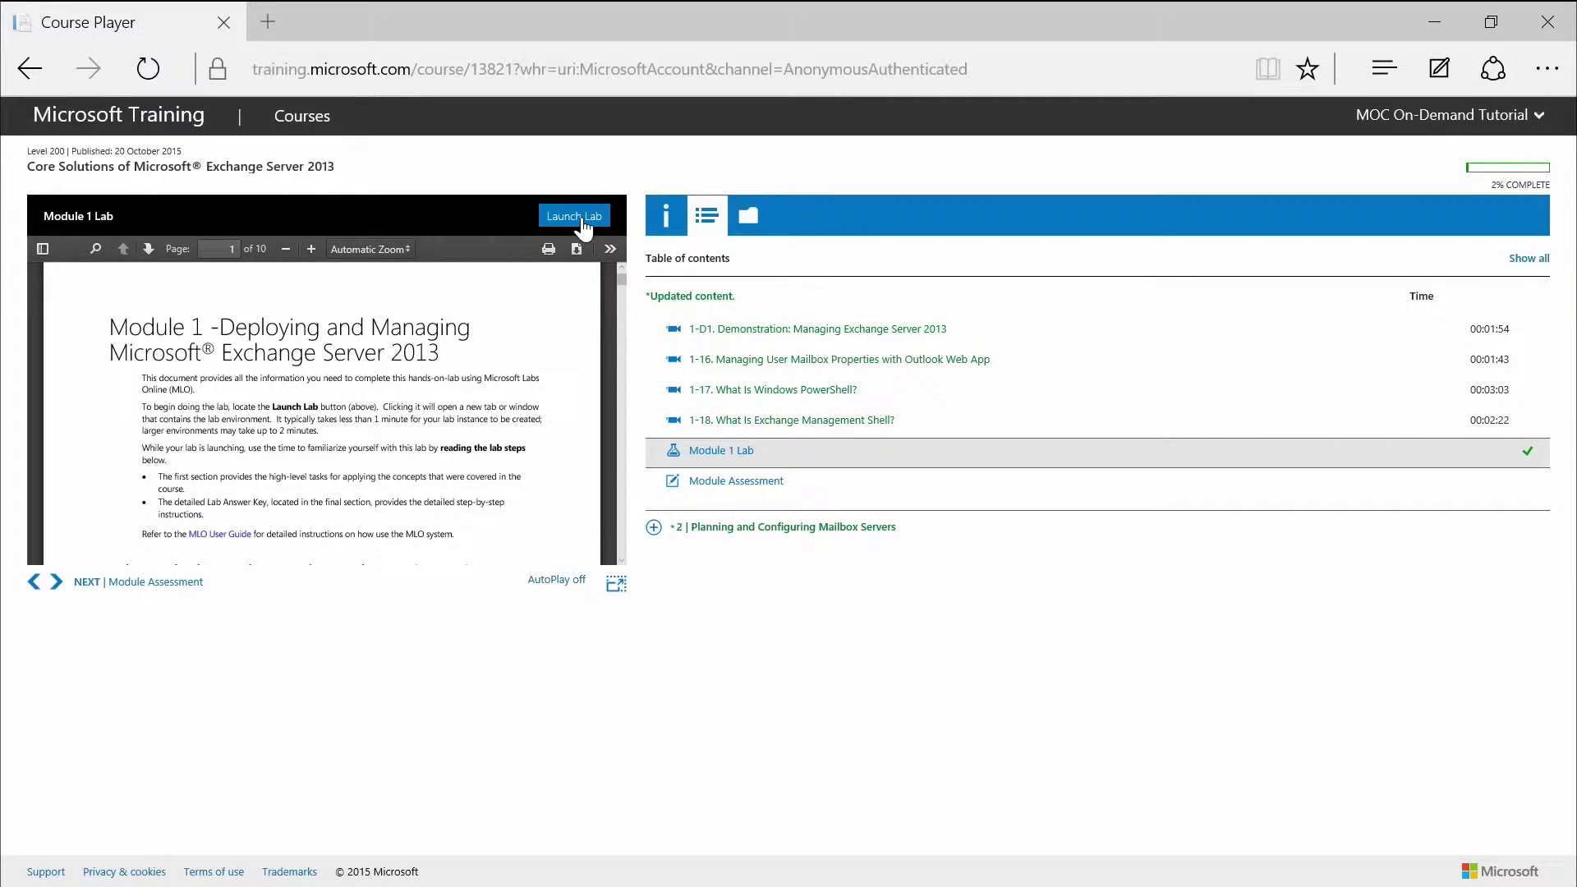
# - Launch the Module 1 lab from its Lab page to reach the permission prompt
pyautogui.click(583, 222)
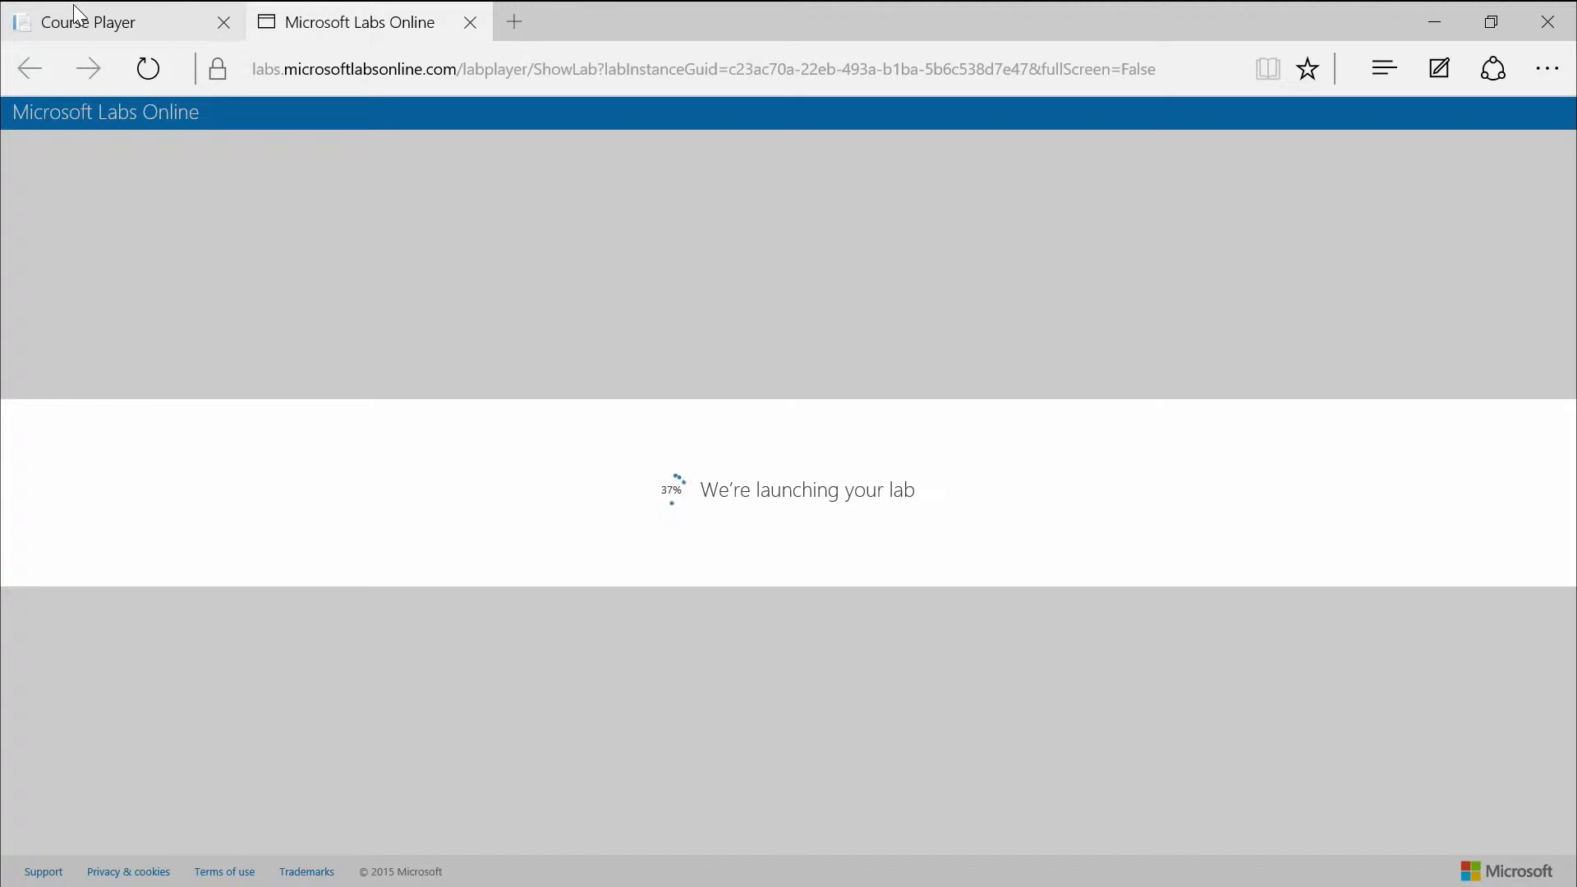
# - Switch back to the Course Player tab while the lab keeps loading
pyautogui.click(79, 15)
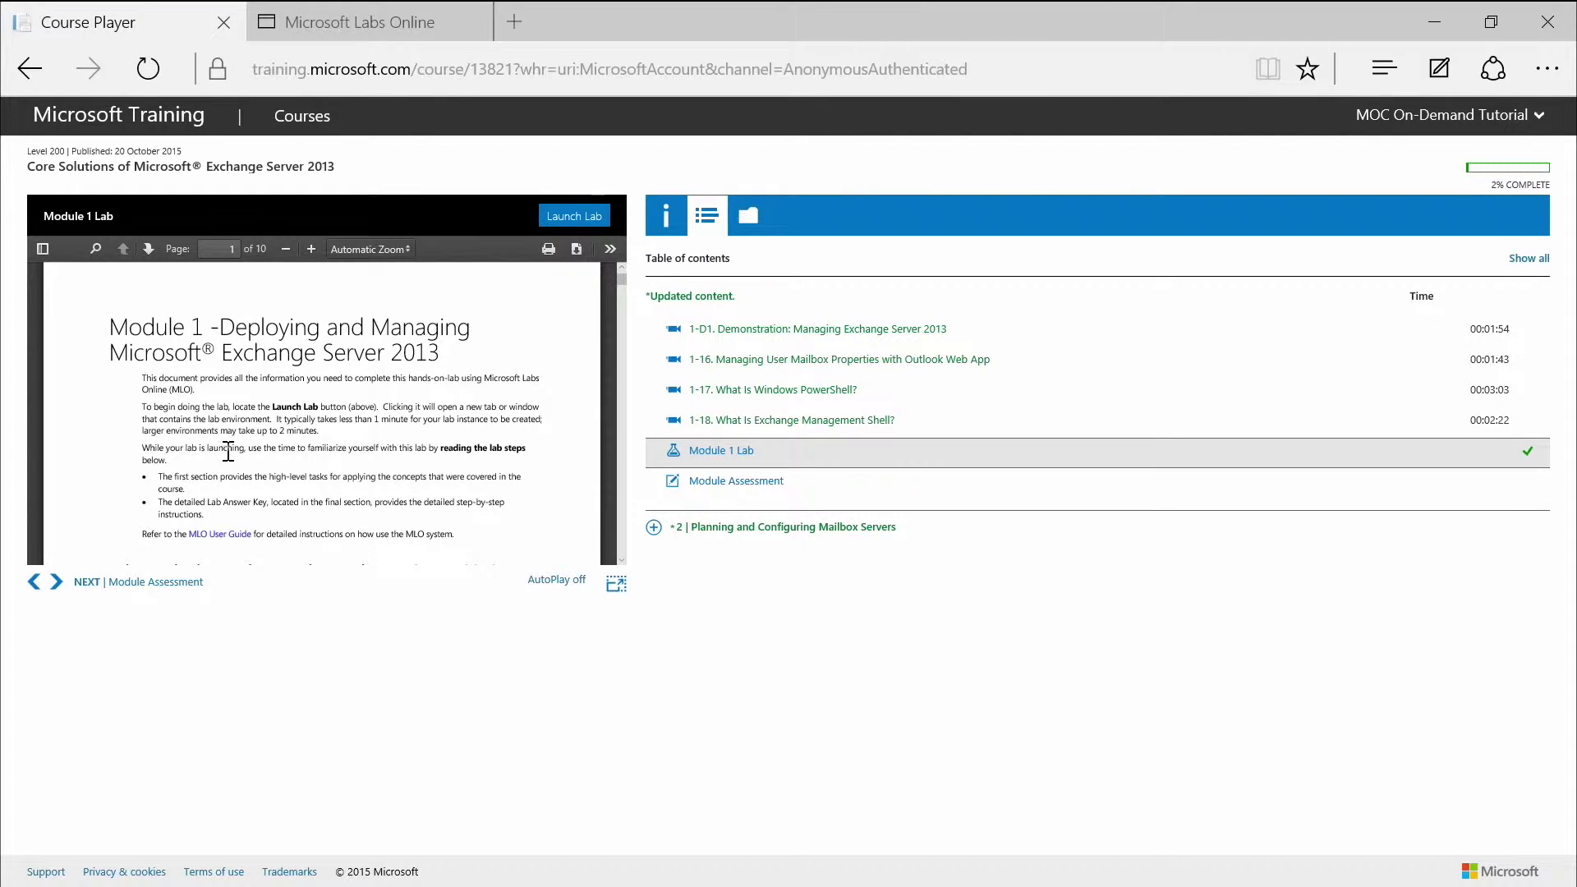
# - Return to the Microsoft Labs Online tab showing LON-DC1-B's Windows Server 2012 sign-in screen
pyautogui.click(326, 11)
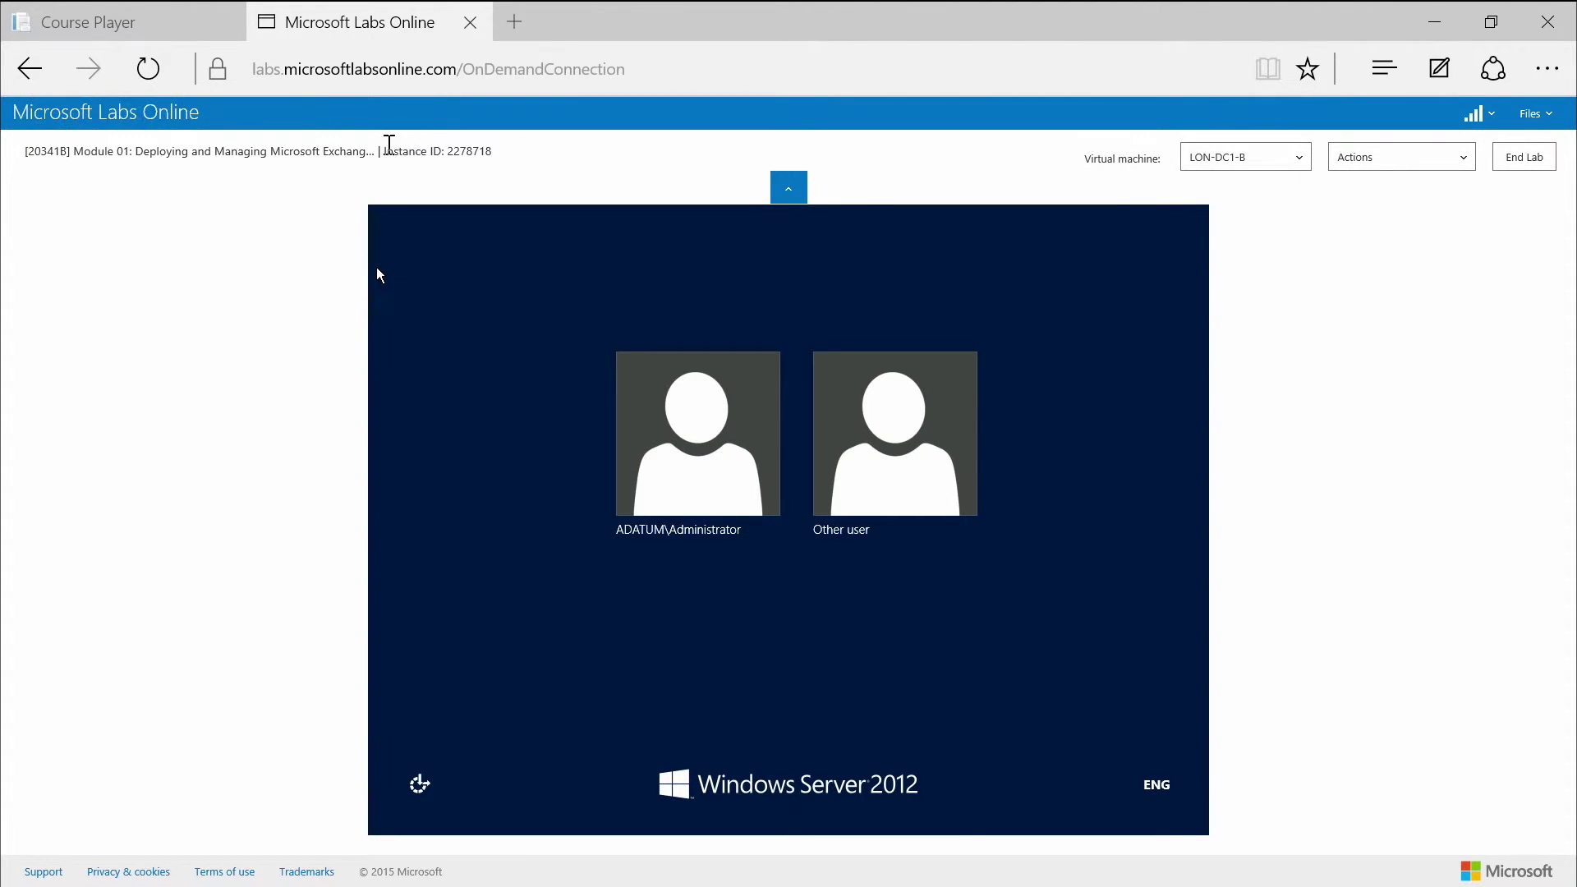
# - Inspect the instance ID, virtual machine list and Actions menu, then view the 94 ms ping
pyautogui.moveTo(383, 151); pyautogui.dragTo(494, 161)
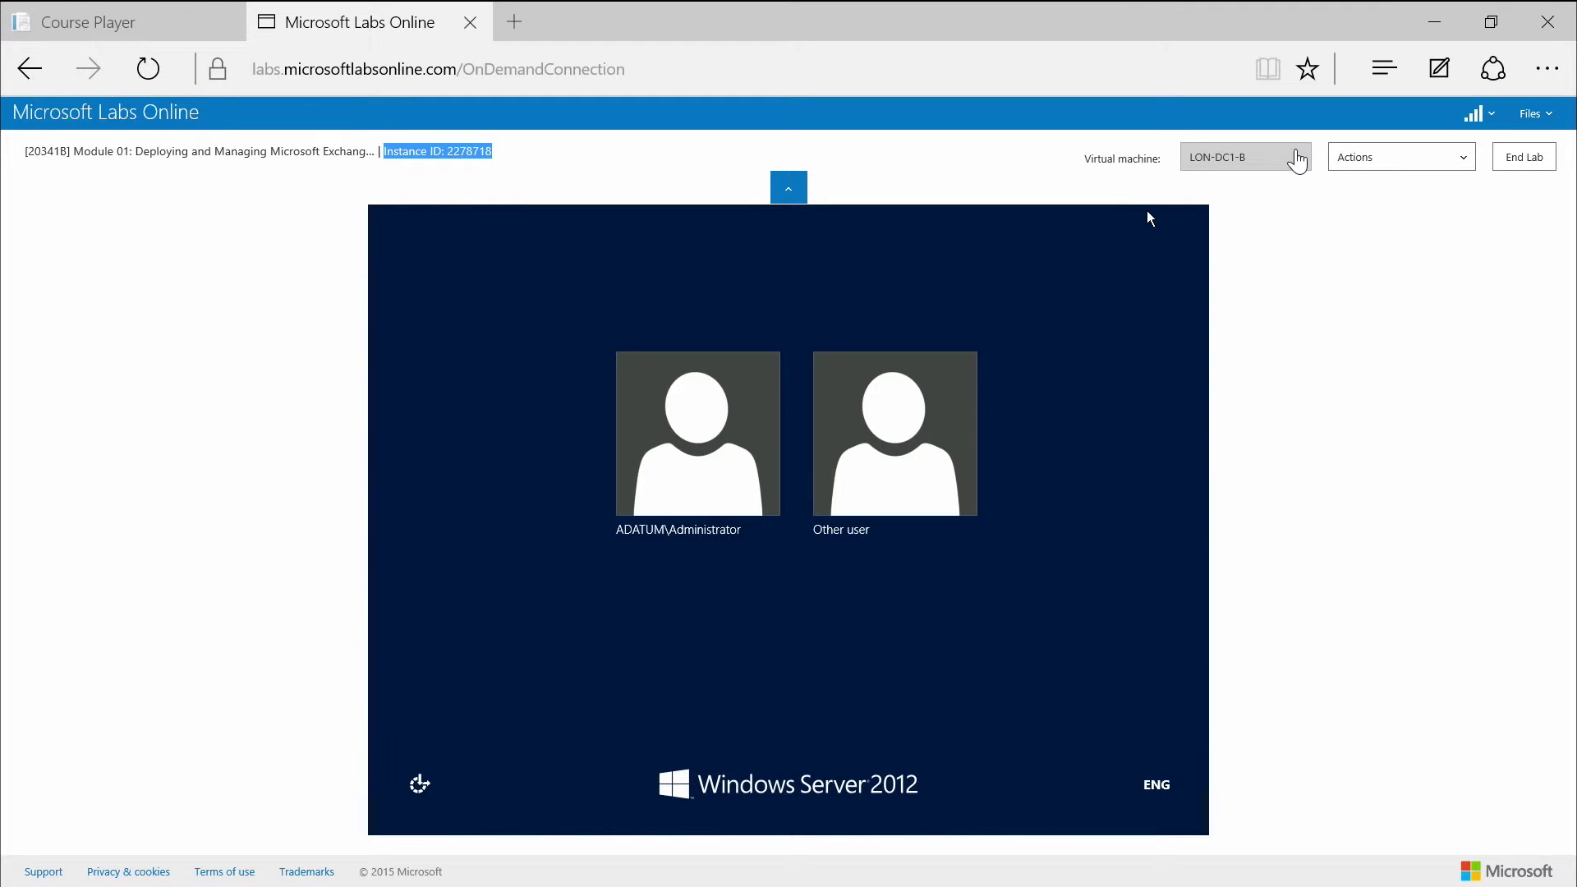
pyautogui.click(1298, 158)
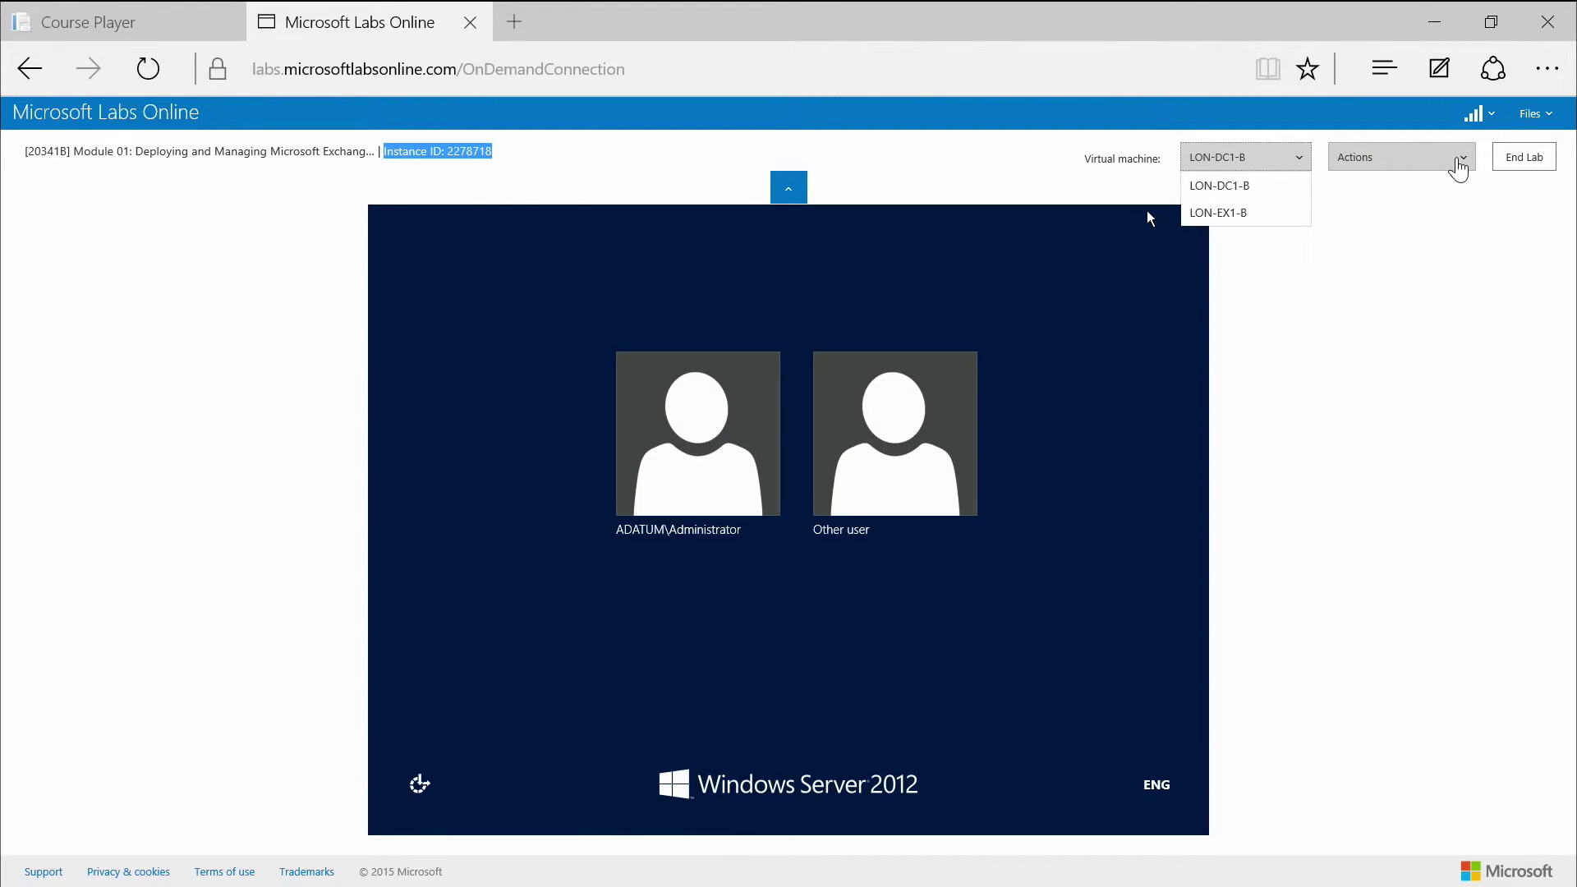
pyautogui.click(1459, 169)
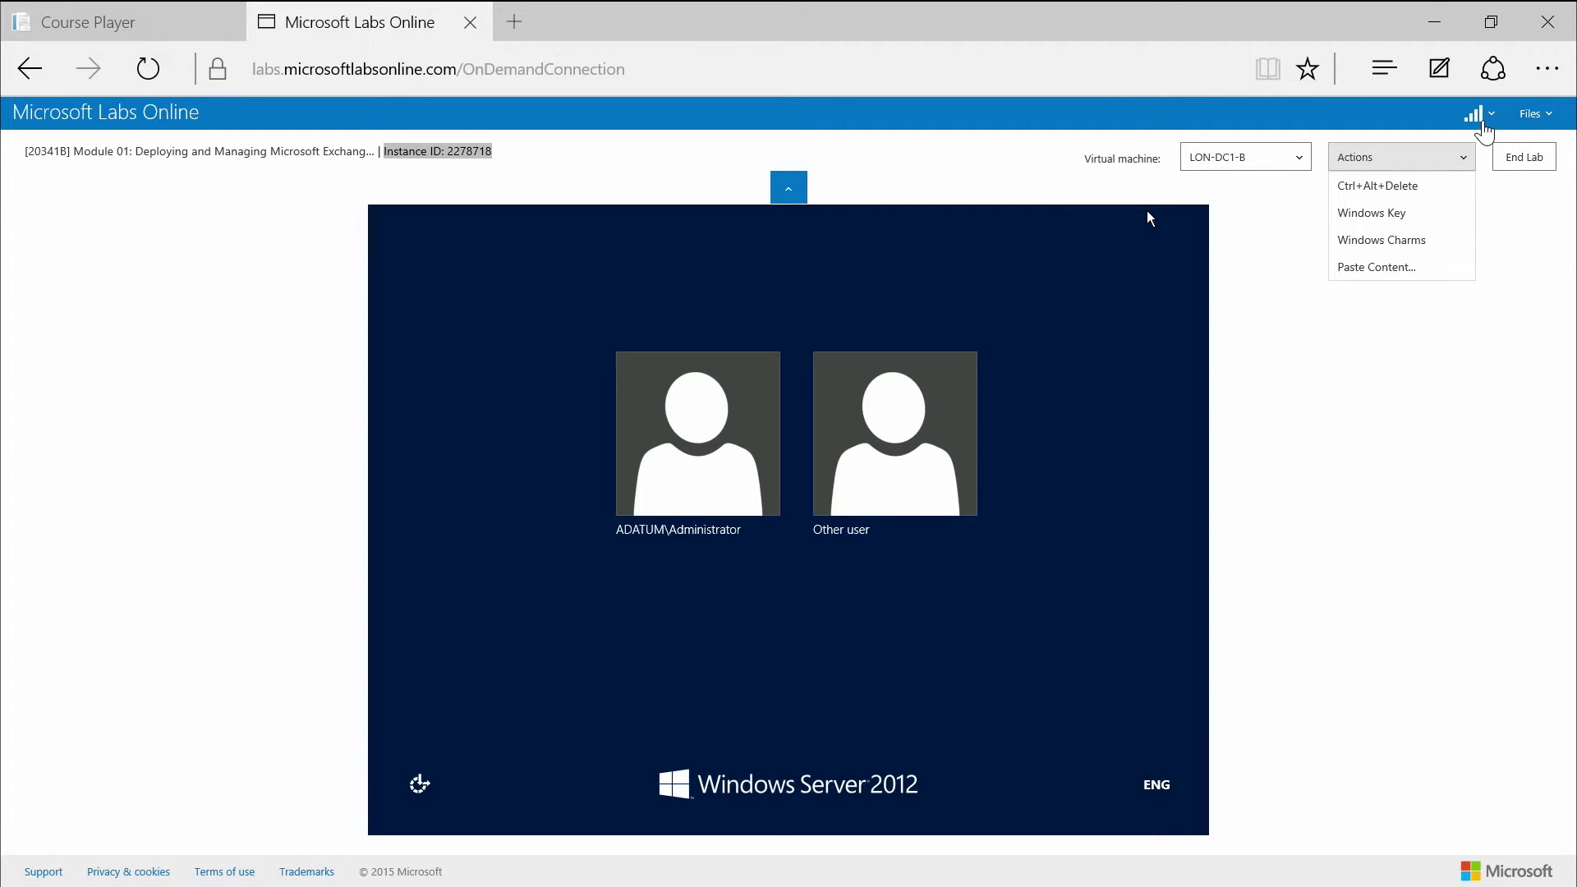
pyautogui.click(1483, 126)
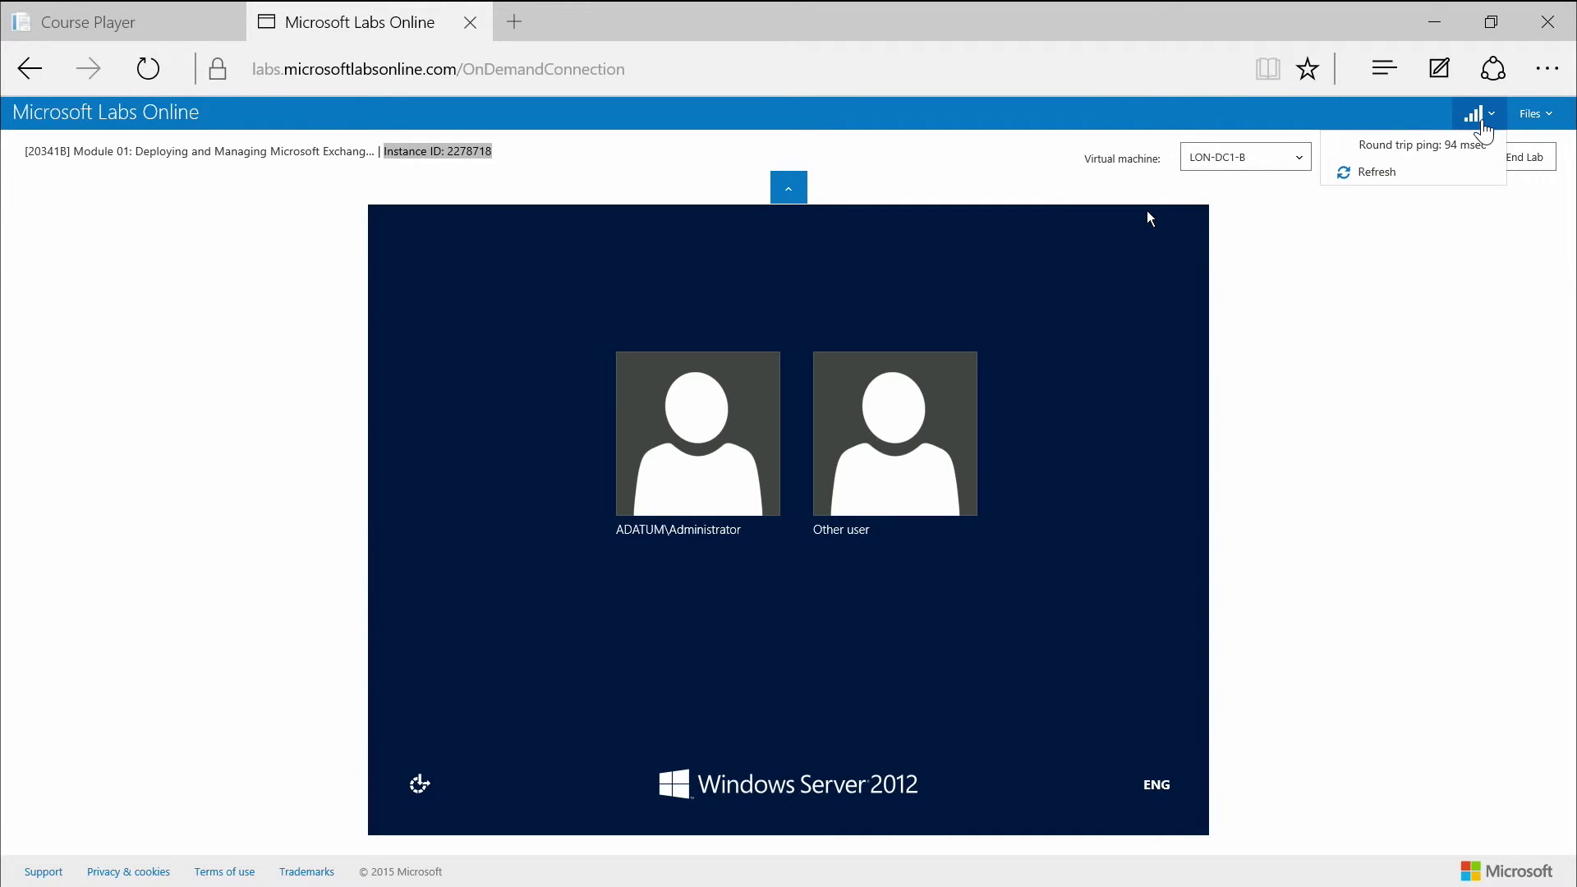
# - Refresh the ping to 9 ms, view the User Guide in Files, and collapse the details bar
pyautogui.click(1438, 175)
pyautogui.click(1548, 121)
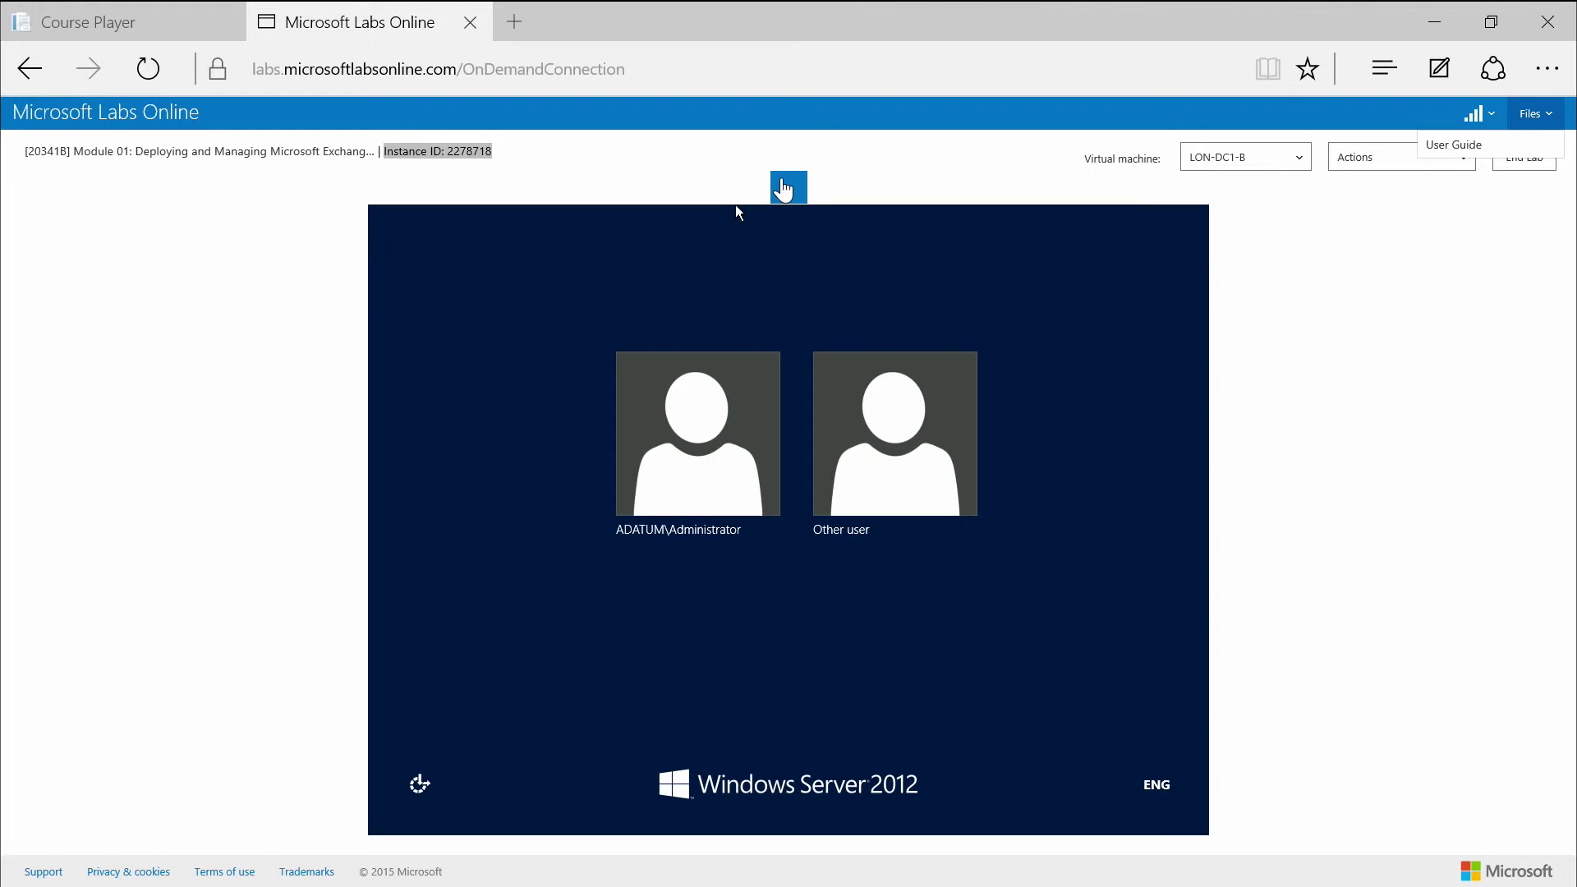
pyautogui.click(784, 189)
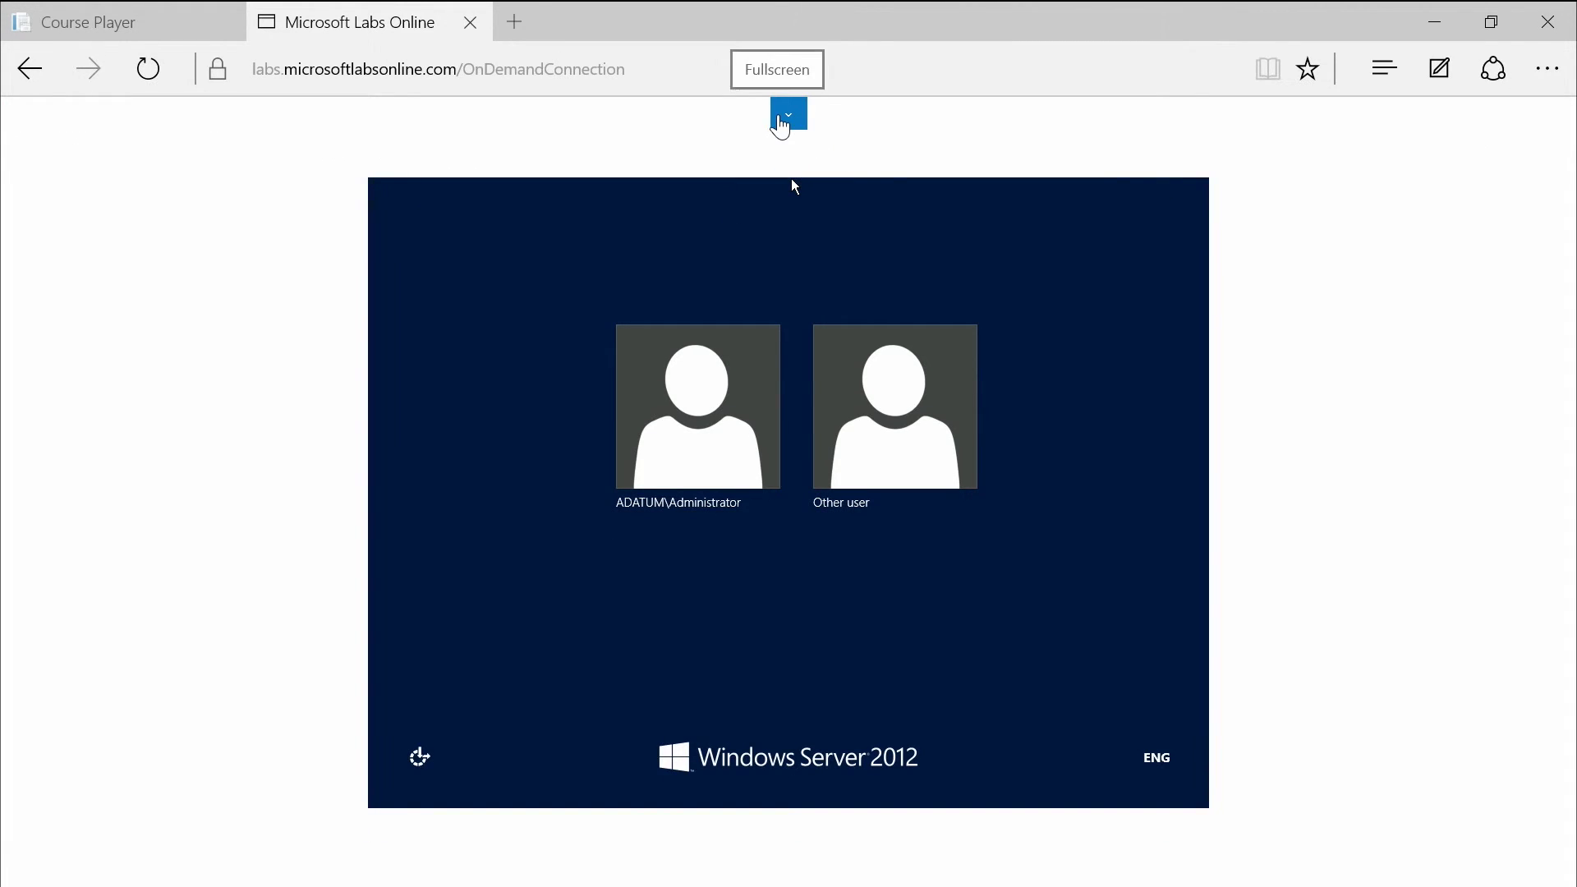
pyautogui.click(782, 118)
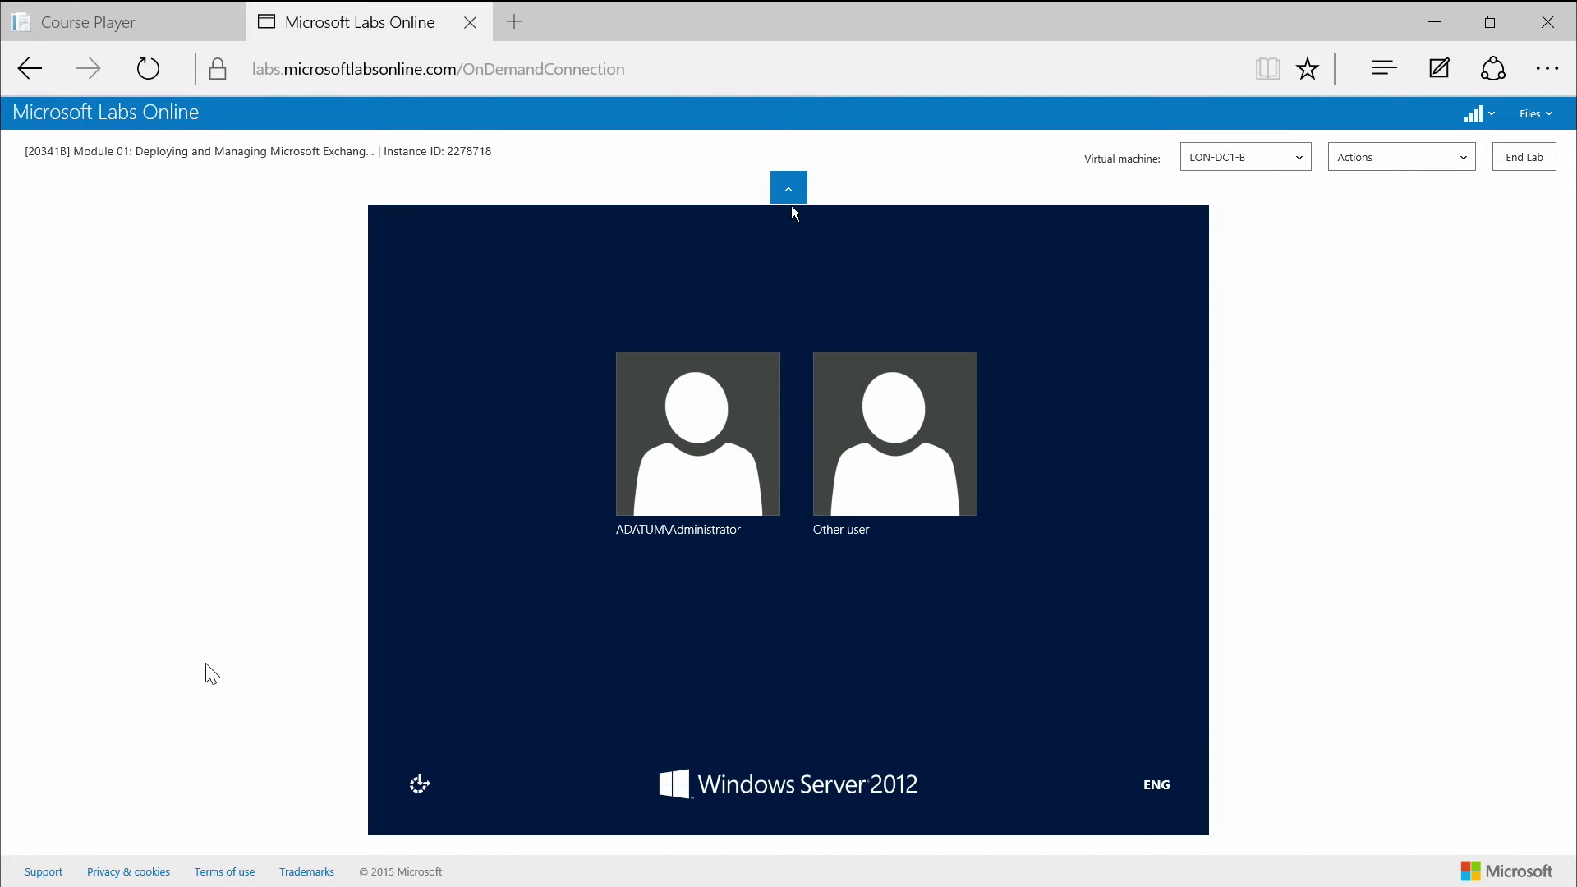
# - List the General FAQs and Contact us options from the footer's Support link
pyautogui.click(57, 873)
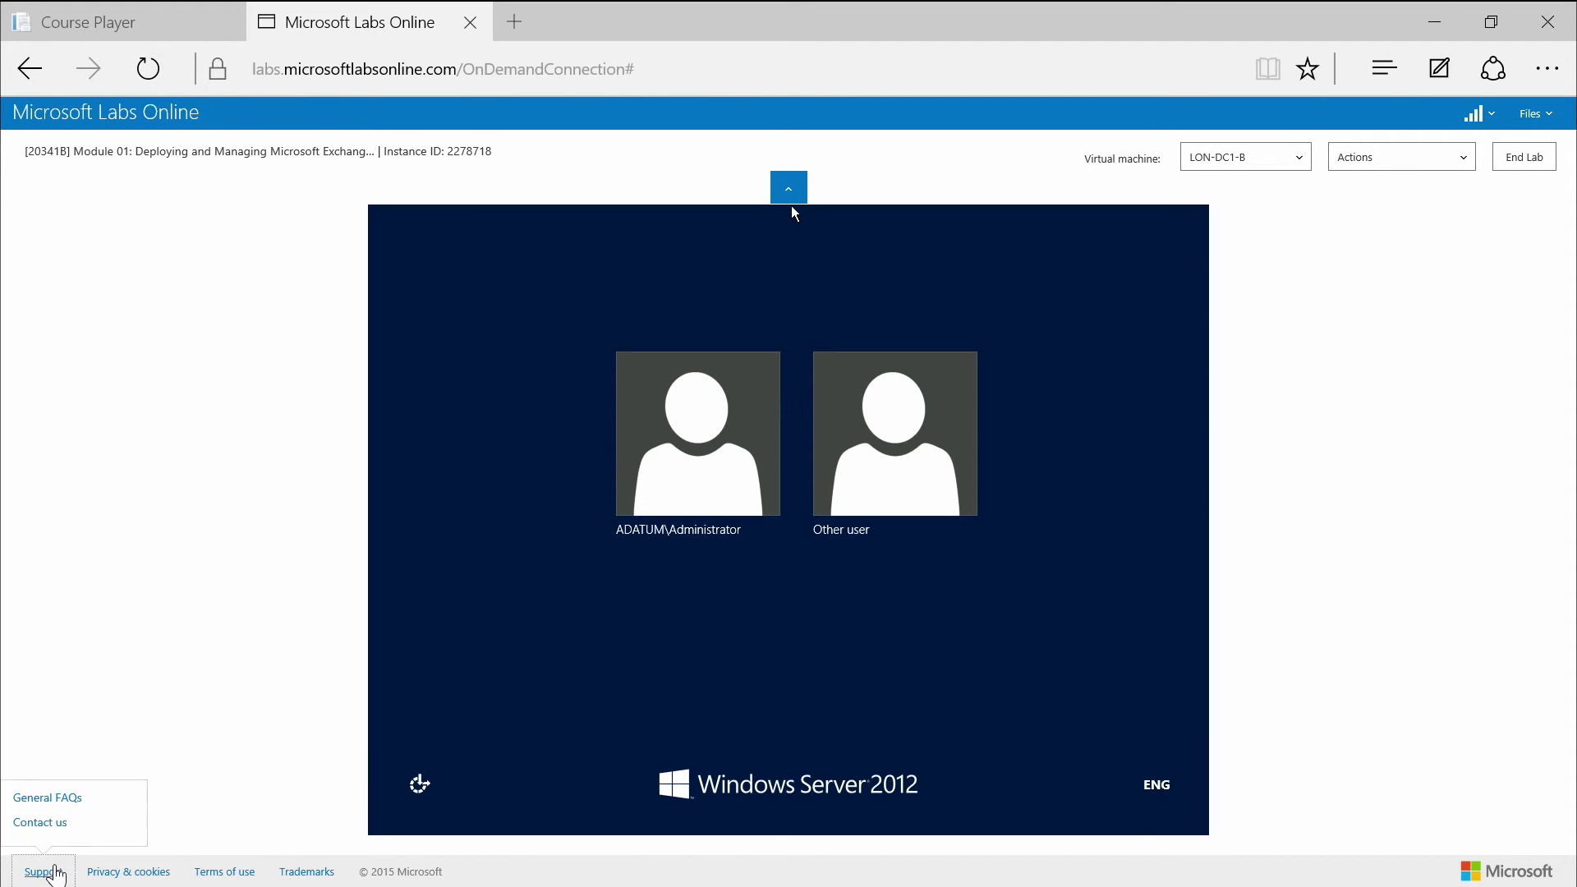